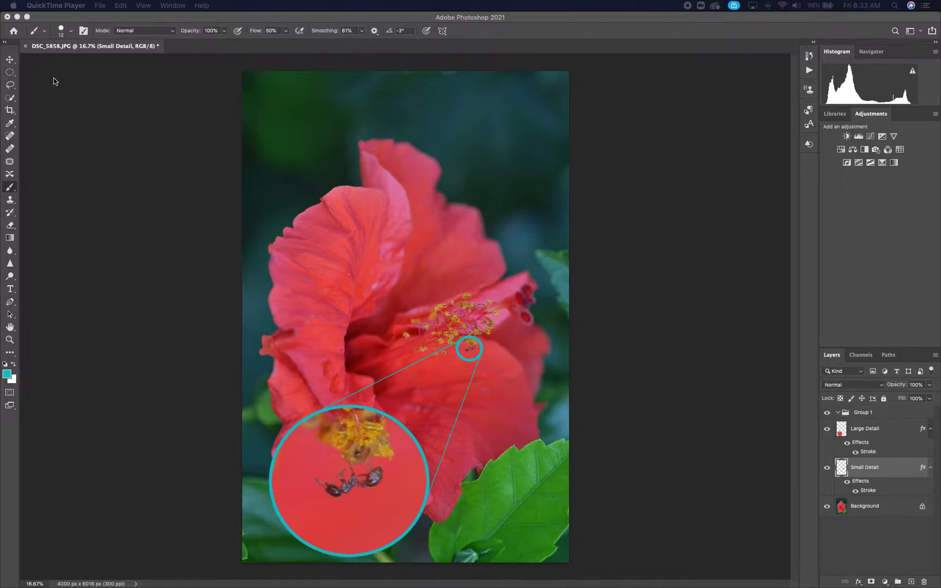
- Close the DSC_5858.JPG document without saving its changes
{"action": "left_click", "coordinate": [26, 46]}
{"action": "left_click", "coordinate": [26, 47]}
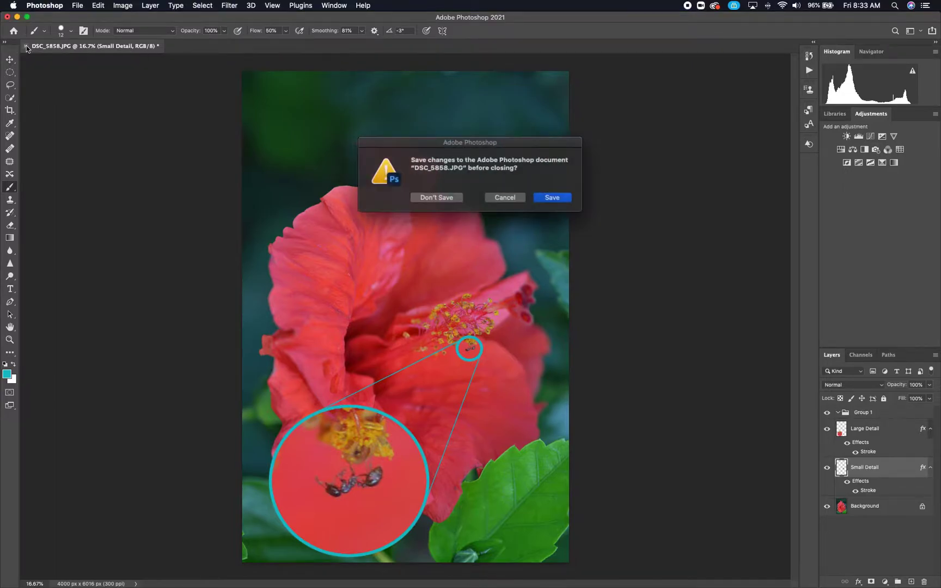
{"action": "left_click", "coordinate": [436, 197]}
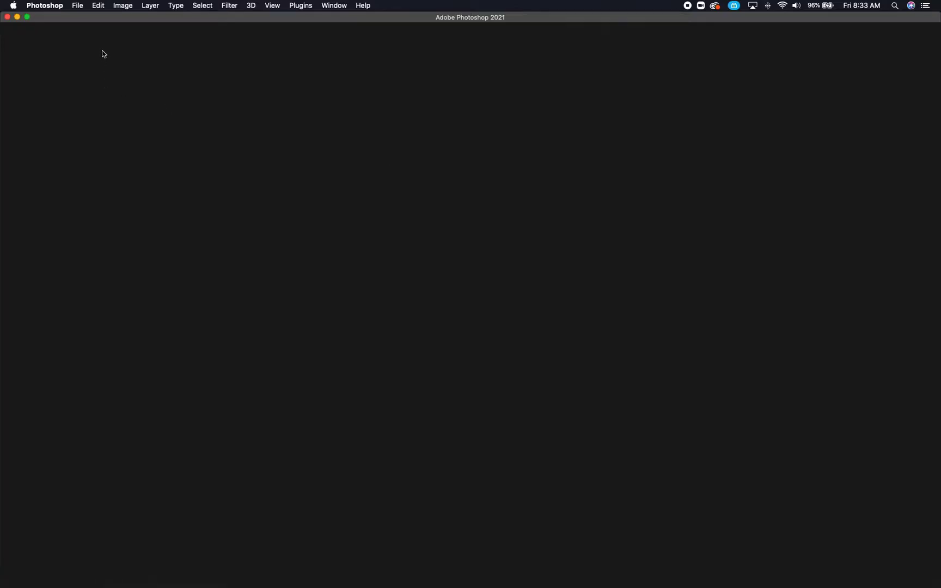
- Open the original photo DSC_5858.JPG from the Bay Area Park folder
{"action": "left_click", "coordinate": [78, 6]}
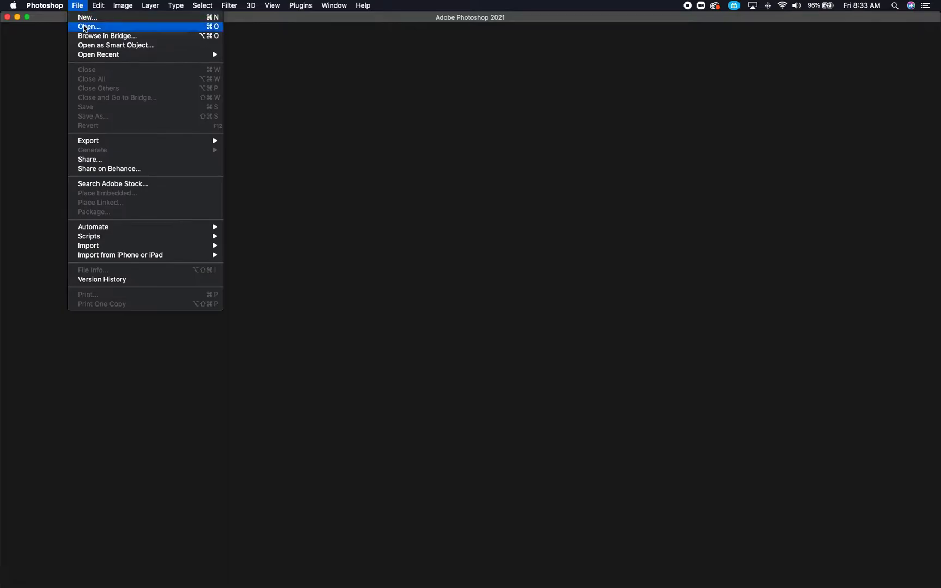
{"action": "left_click", "coordinate": [85, 27]}
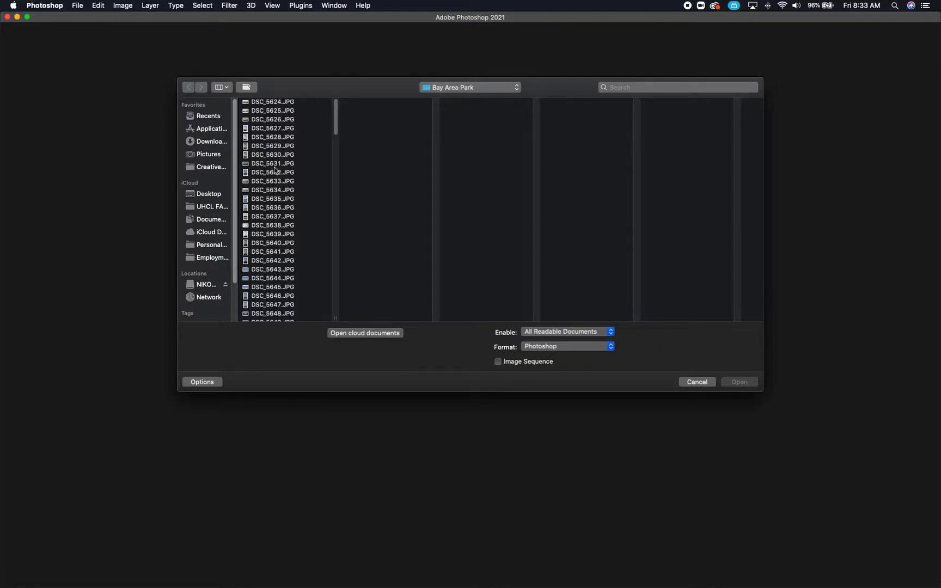
{"action": "scroll", "coordinate": [277, 254], "scroll_direction": "down", "scroll_amount": 1}
{"action": "scroll", "coordinate": [277, 253], "scroll_direction": "down", "scroll_amount": 8}
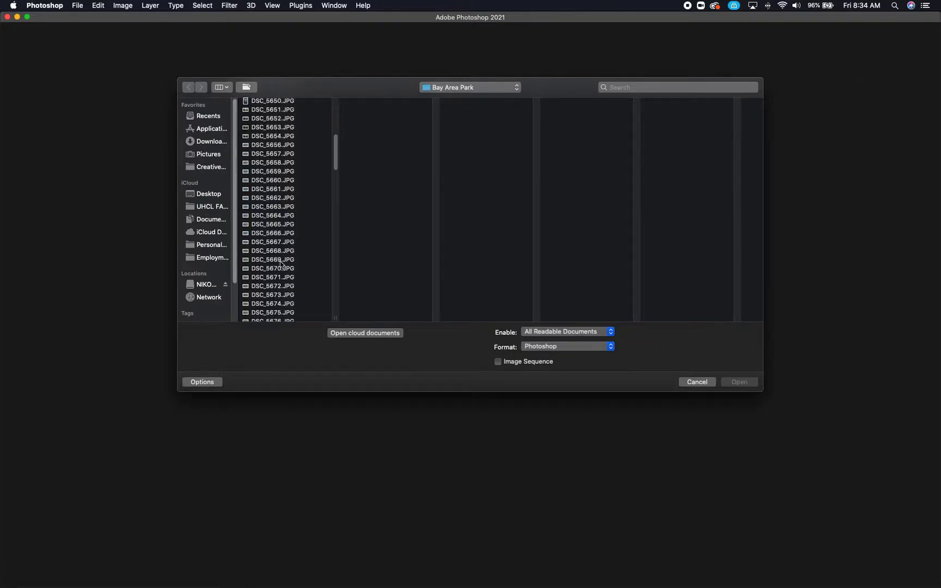
{"action": "scroll", "coordinate": [281, 264], "scroll_direction": "down", "scroll_amount": 5}
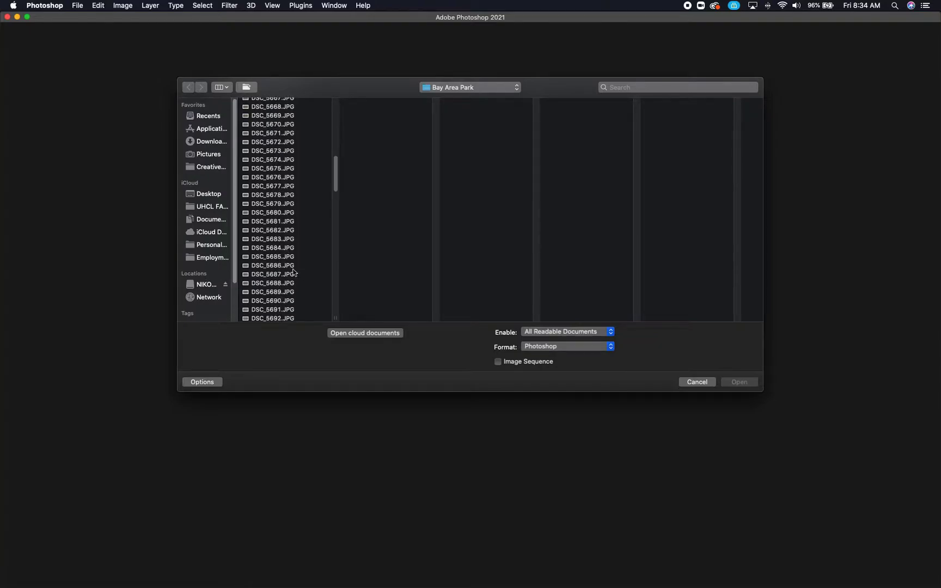
{"action": "scroll", "coordinate": [272, 254], "scroll_direction": "up", "scroll_amount": 1}
{"action": "scroll", "coordinate": [275, 246], "scroll_direction": "up", "scroll_amount": 5}
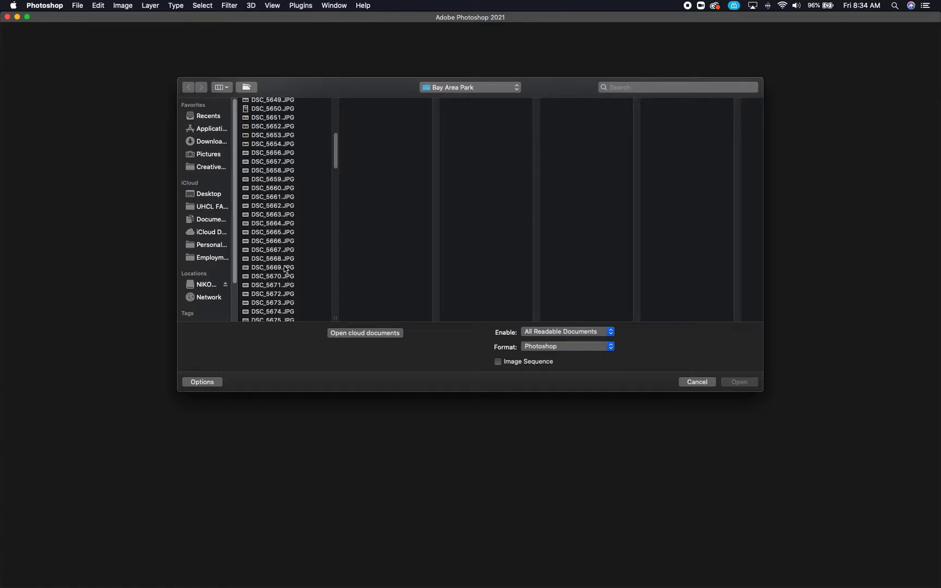
{"action": "scroll", "coordinate": [284, 269], "scroll_direction": "down", "scroll_amount": 5}
{"action": "scroll", "coordinate": [284, 269], "scroll_direction": "down", "scroll_amount": 3}
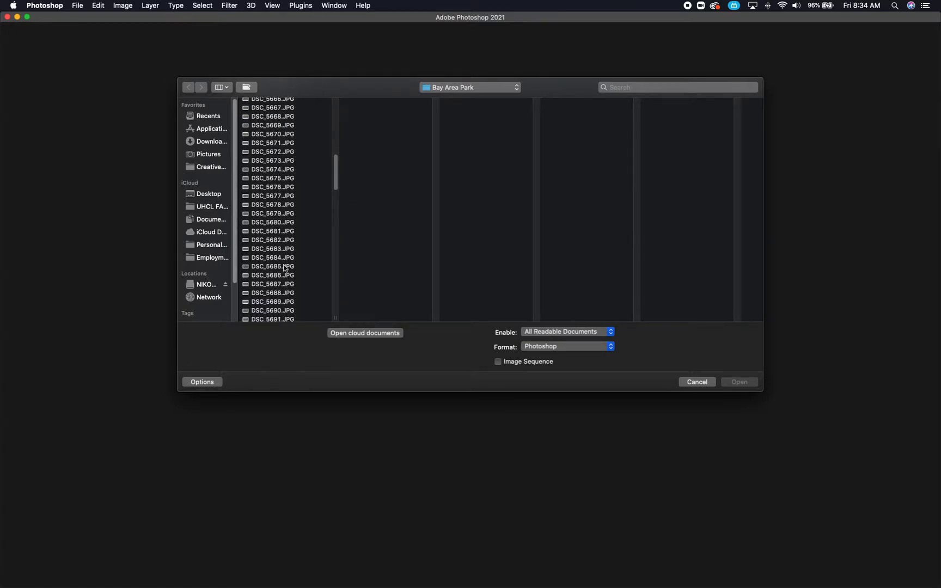
{"action": "scroll", "coordinate": [284, 258], "scroll_direction": "down", "scroll_amount": 5}
{"action": "scroll", "coordinate": [283, 257], "scroll_direction": "down", "scroll_amount": 5}
{"action": "scroll", "coordinate": [282, 255], "scroll_direction": "down", "scroll_amount": 5}
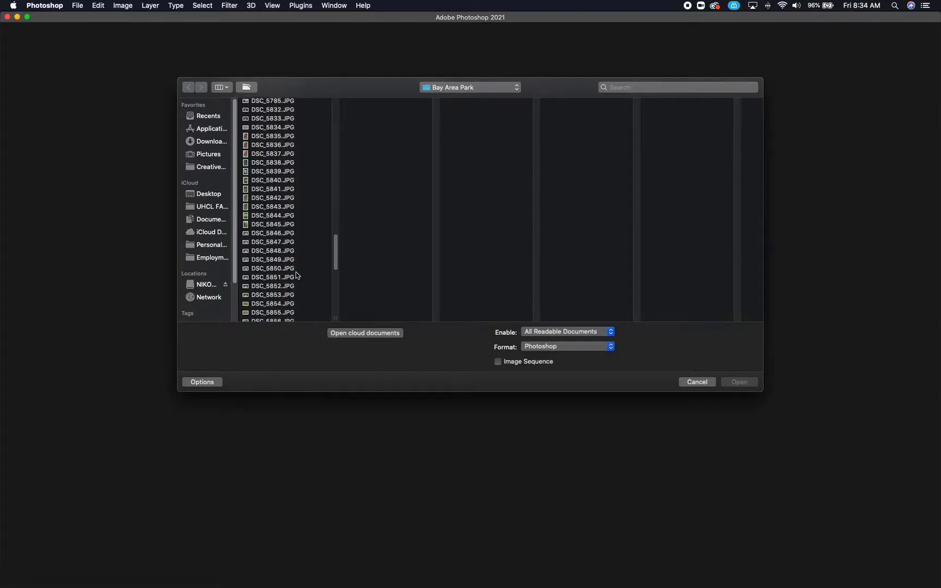
{"action": "scroll", "coordinate": [300, 275], "scroll_direction": "down", "scroll_amount": 3}
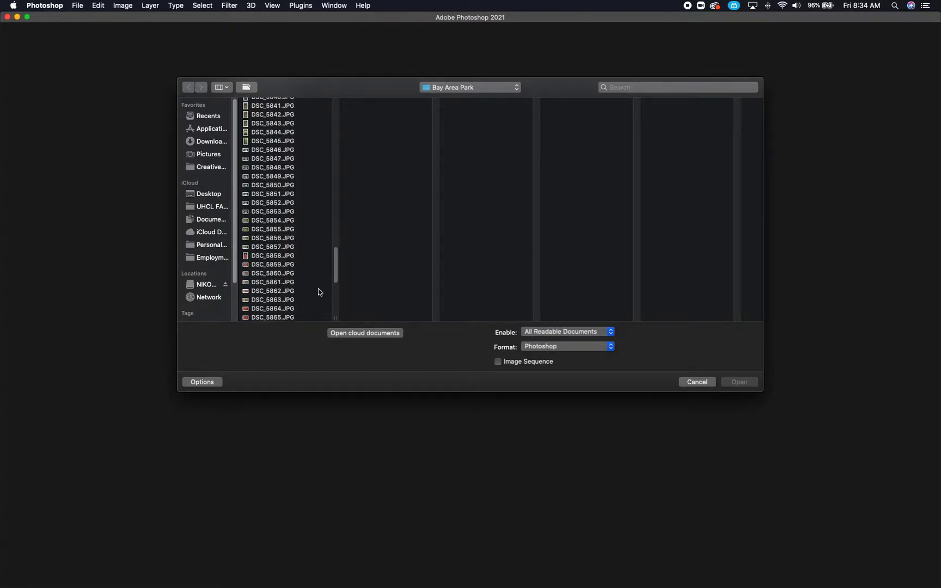
{"action": "double_click", "coordinate": [278, 259]}
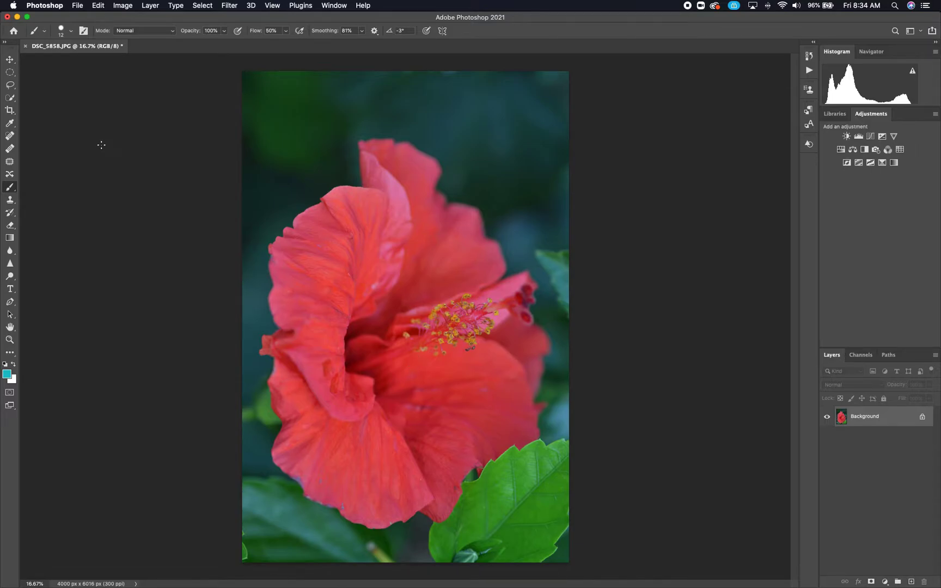
- Draw a small circular selection with the Elliptical Marquee tool and position it around the ant below the flower's stamens
{"action": "left_click", "coordinate": [10, 74]}
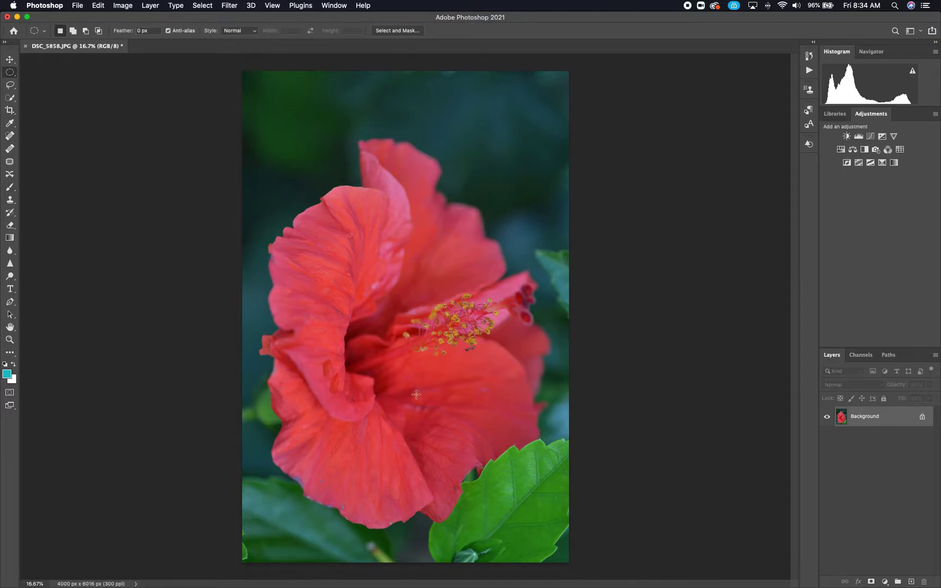
{"action": "left_click_drag", "start_coordinate": [417, 391], "coordinate": [439, 414]}
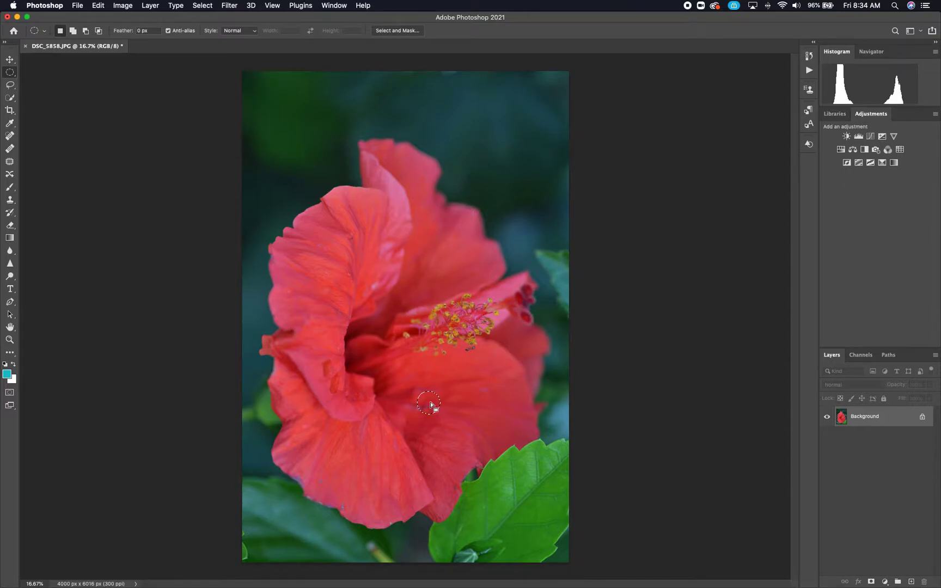
{"action": "left_click_drag", "start_coordinate": [431, 405], "coordinate": [470, 352]}
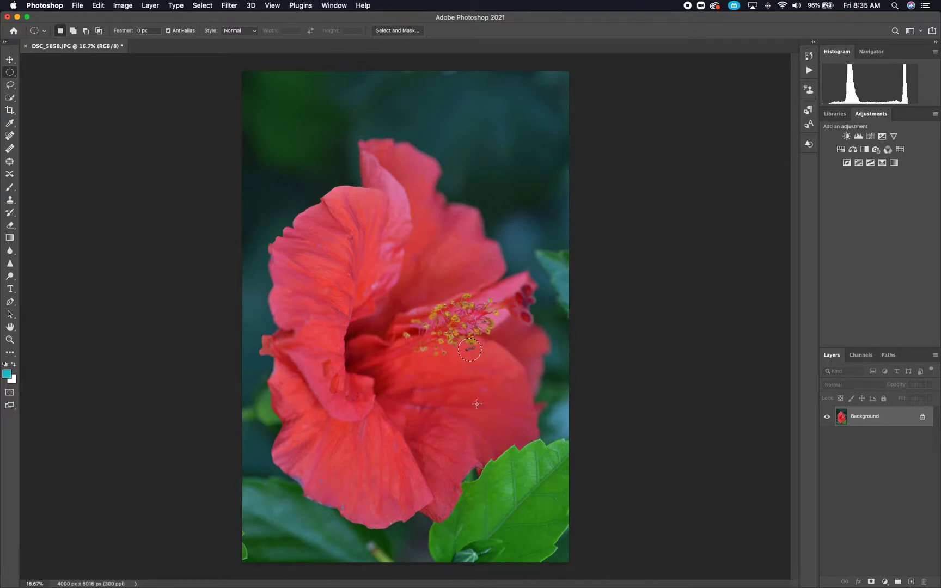
- Copy the selected circle to a new layer with Layer Via Copy and check it by briefly hiding the Background
{"action": "right_click", "coordinate": [473, 353]}
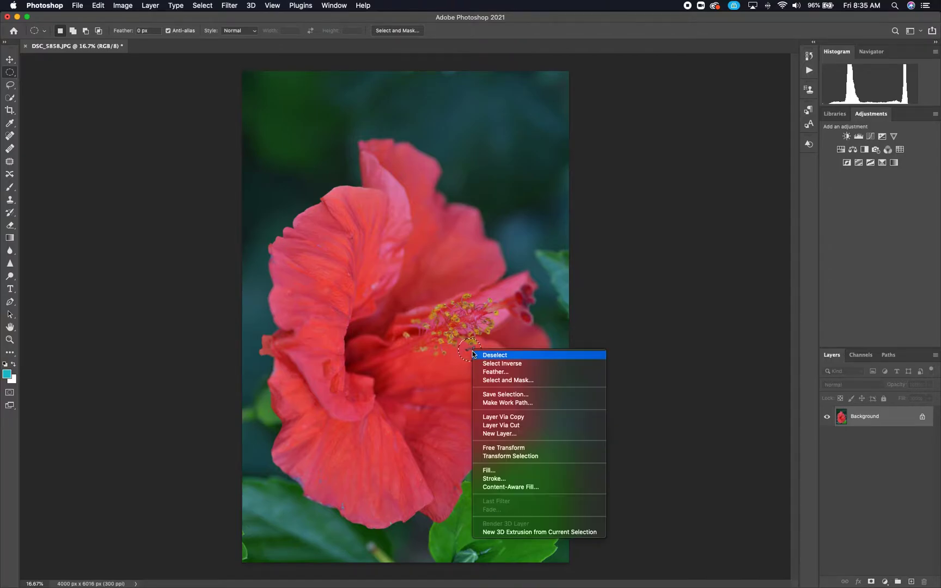
{"action": "left_click", "coordinate": [542, 417]}
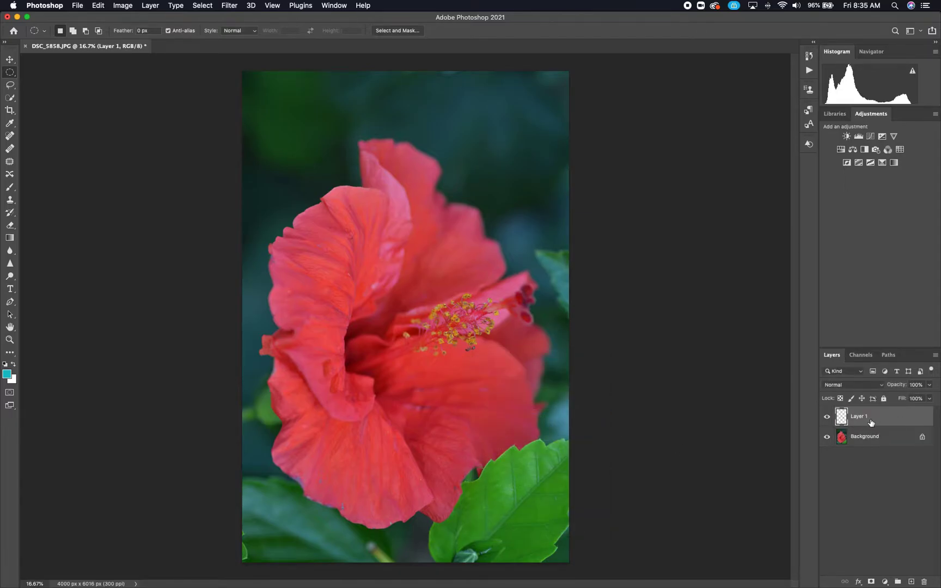
{"action": "left_click", "coordinate": [827, 439]}
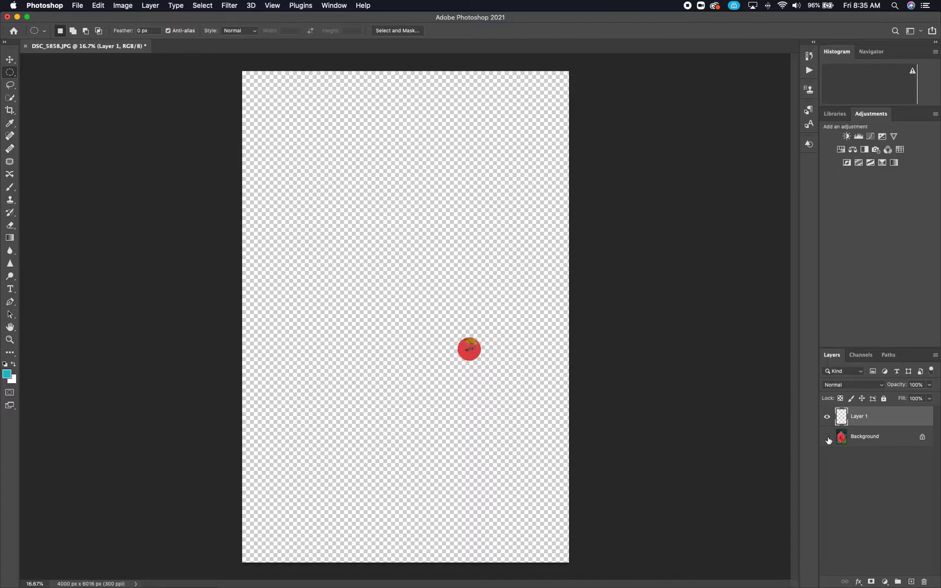
{"action": "left_click", "coordinate": [828, 438]}
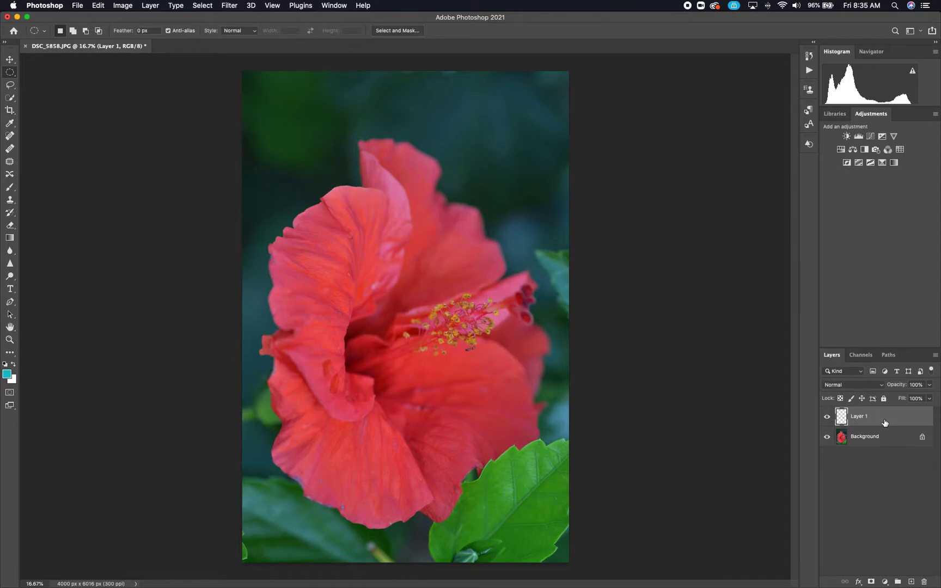
- Rename the copied circle's layer as Small Detail
{"action": "double_click", "coordinate": [857, 416]}
{"action": "type", "text": "Small Detail"}
{"action": "key", "text": "BackSpace"}
{"action": "key", "text": "Return"}
{"action": "double_click", "coordinate": [891, 416]}
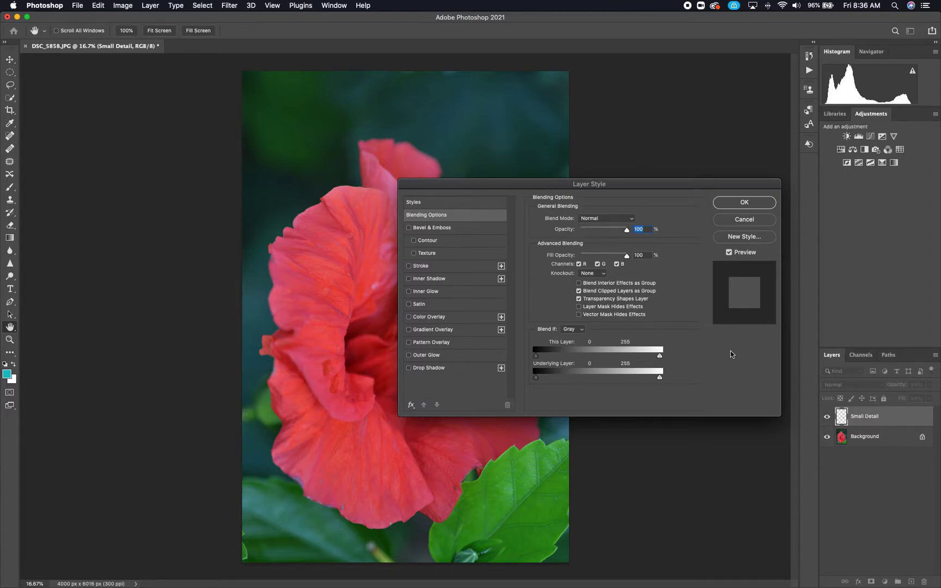
{"action": "left_click", "coordinate": [733, 203]}
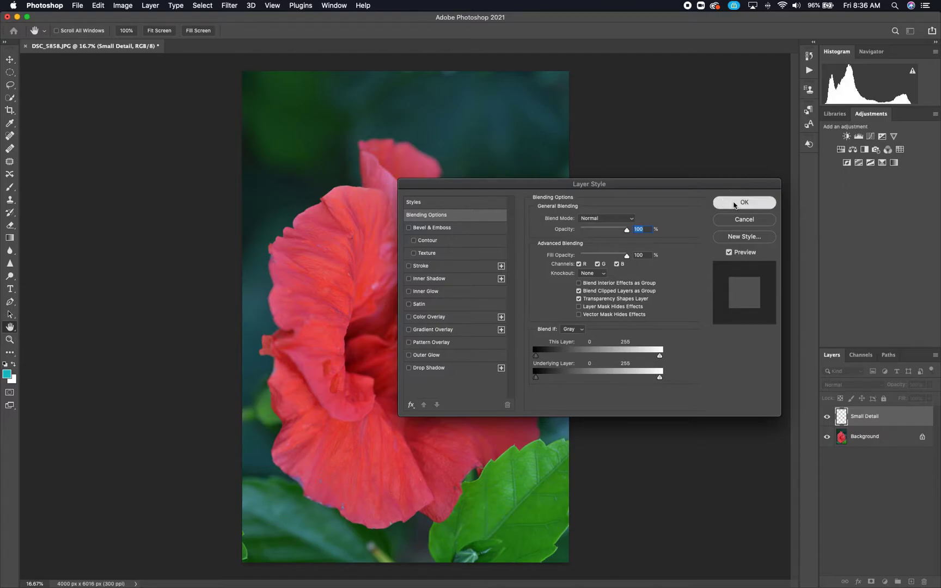
{"action": "left_click", "coordinate": [897, 418]}
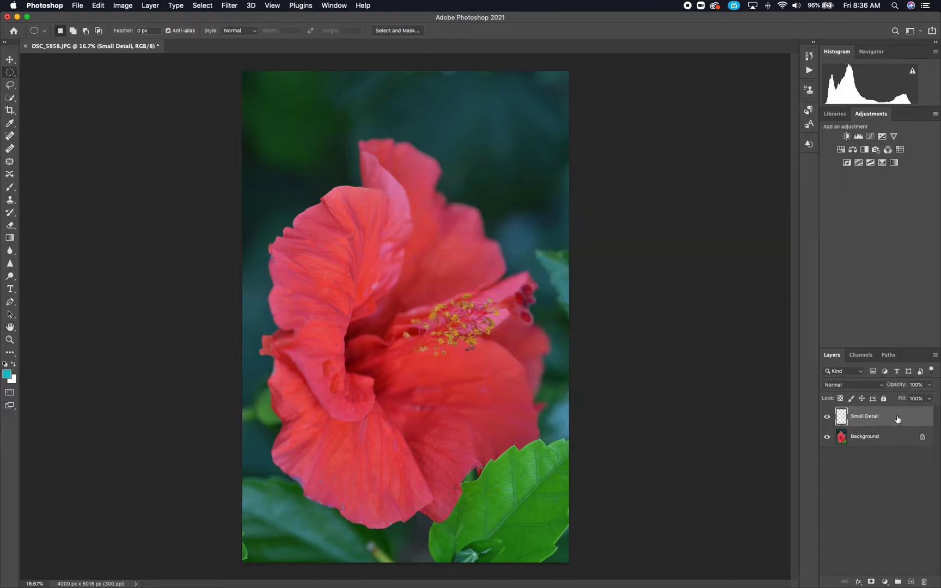
{"action": "double_click", "coordinate": [897, 418]}
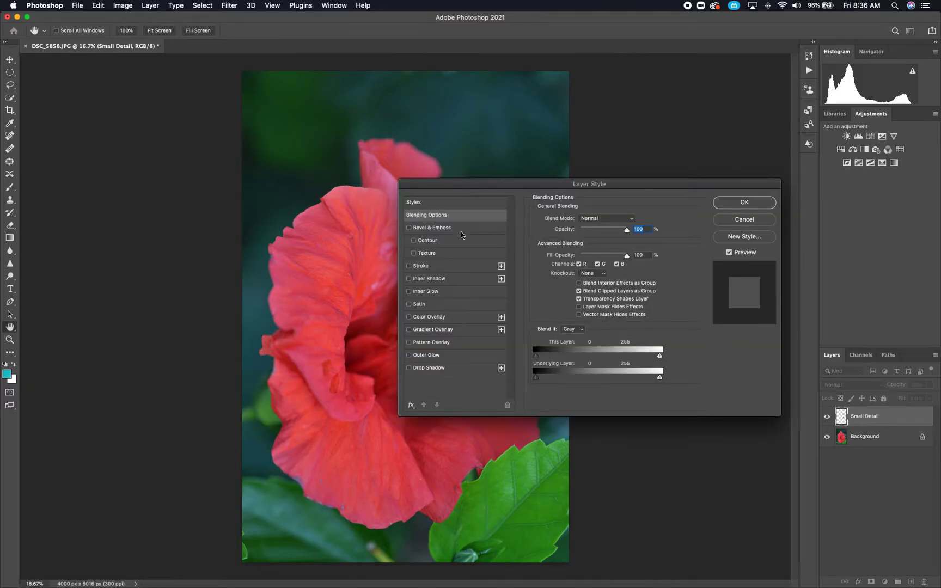
{"action": "left_click", "coordinate": [429, 203]}
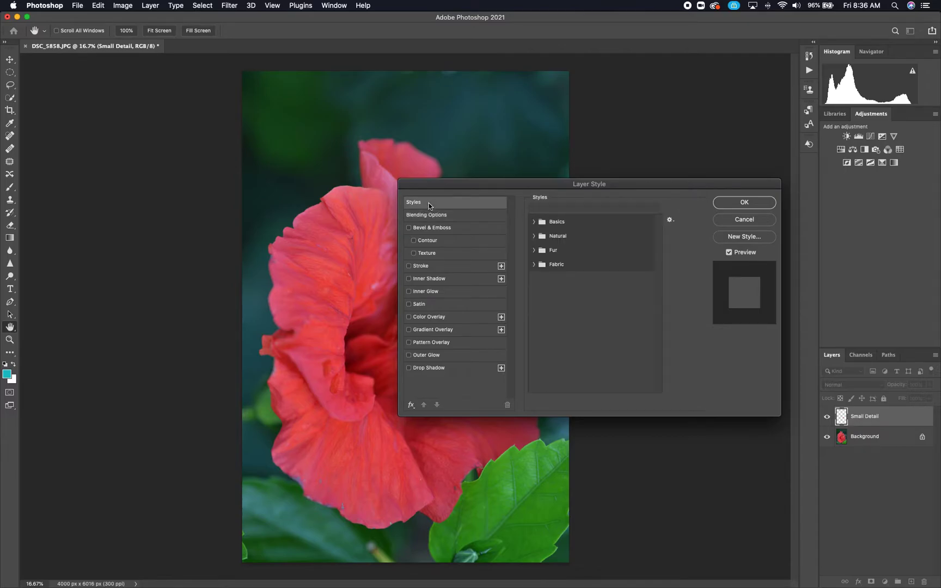
{"action": "left_click", "coordinate": [434, 214]}
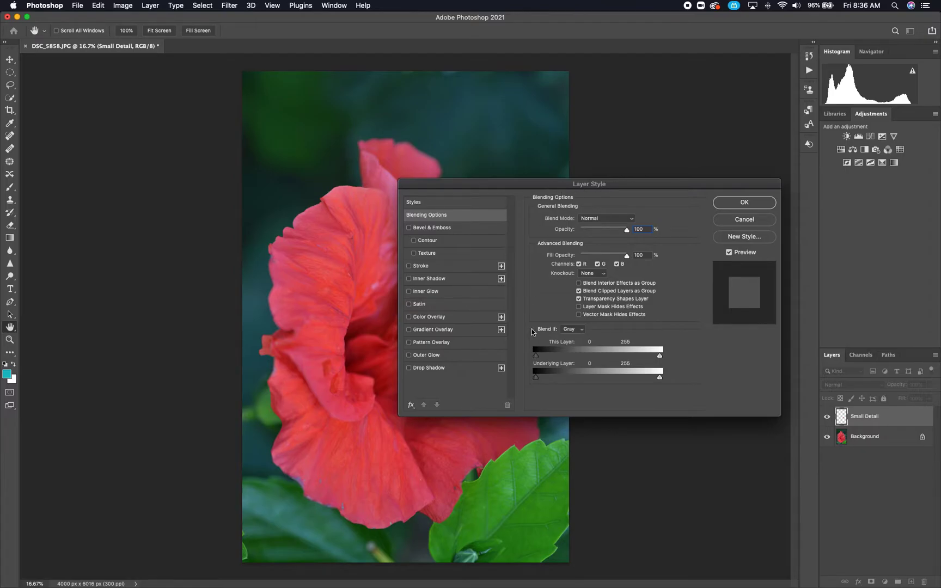
{"action": "left_click", "coordinate": [408, 267]}
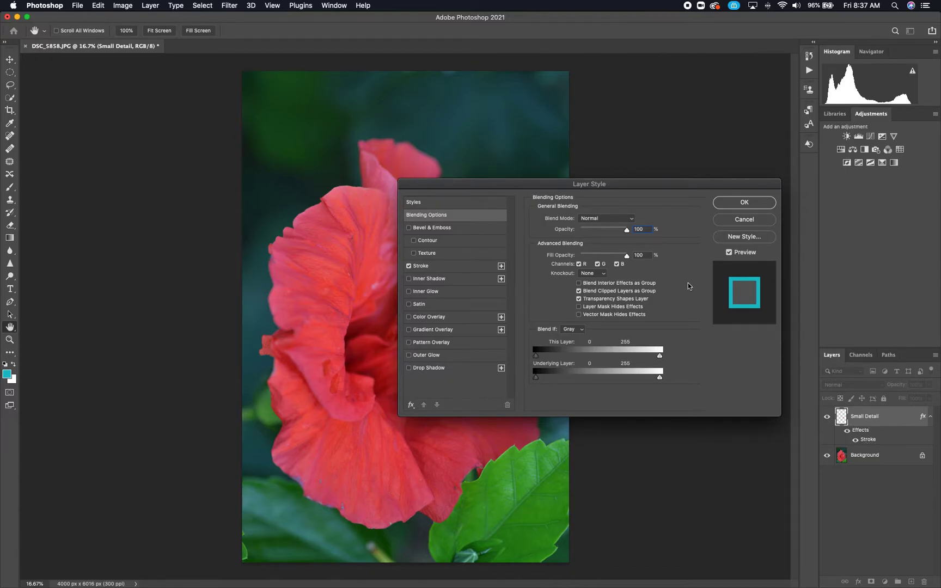
{"action": "left_click", "coordinate": [729, 221]}
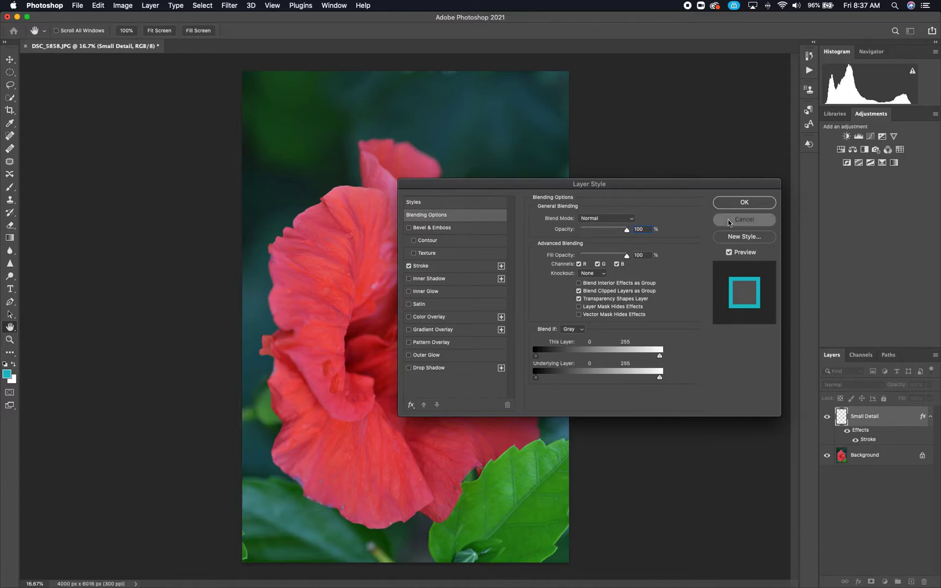
- Add a Stroke effect to the Small Detail layer through its layer style
{"action": "double_click", "coordinate": [891, 418]}
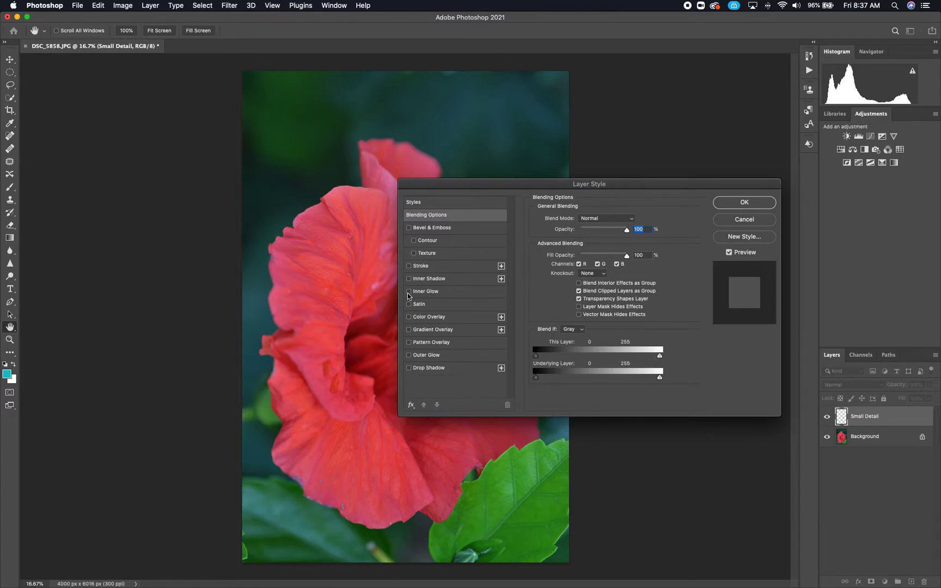
{"action": "left_click", "coordinate": [409, 266]}
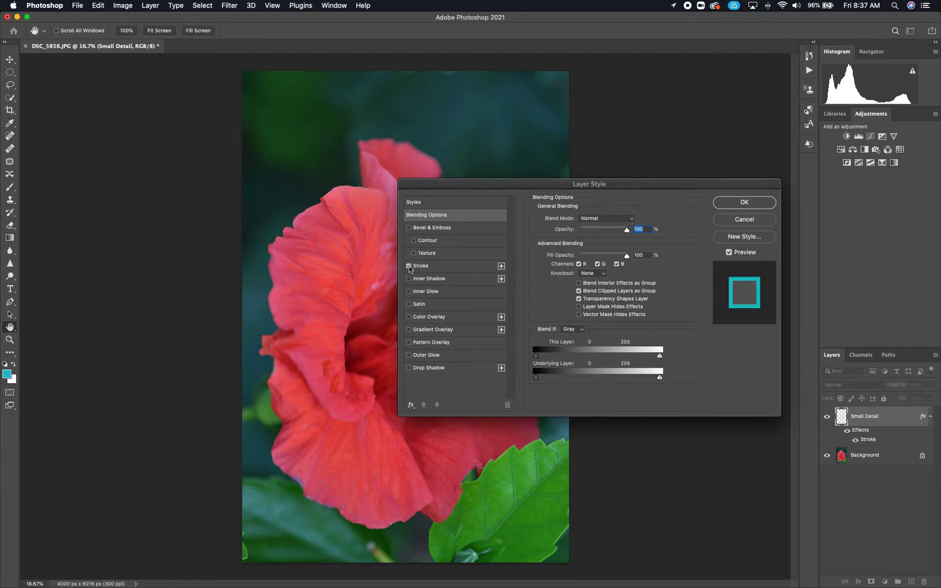
{"action": "left_click", "coordinate": [726, 204]}
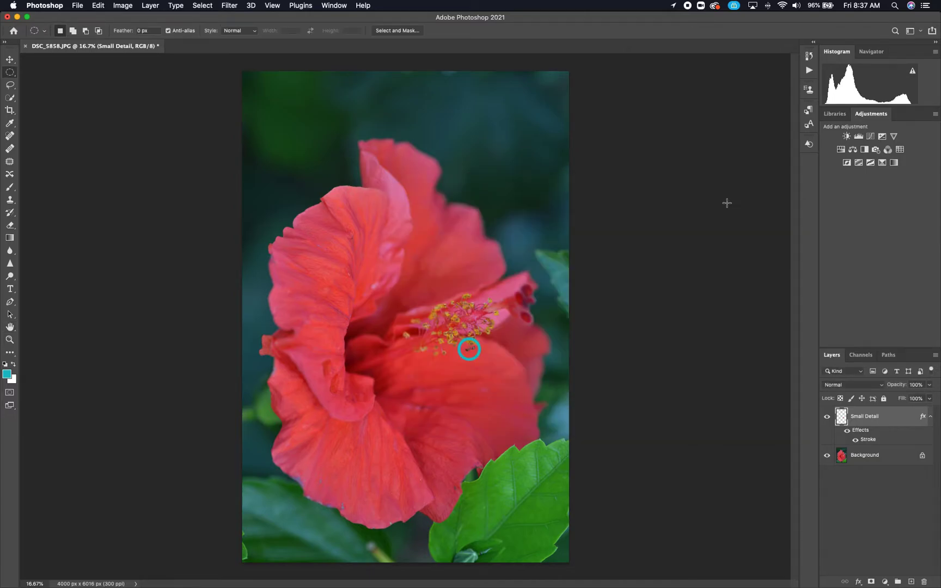
- Accept the teal 1cbec8 as the Small Detail layer's stroke color and set the stroke size to 13 px at 100% opacity
{"action": "double_click", "coordinate": [871, 441]}
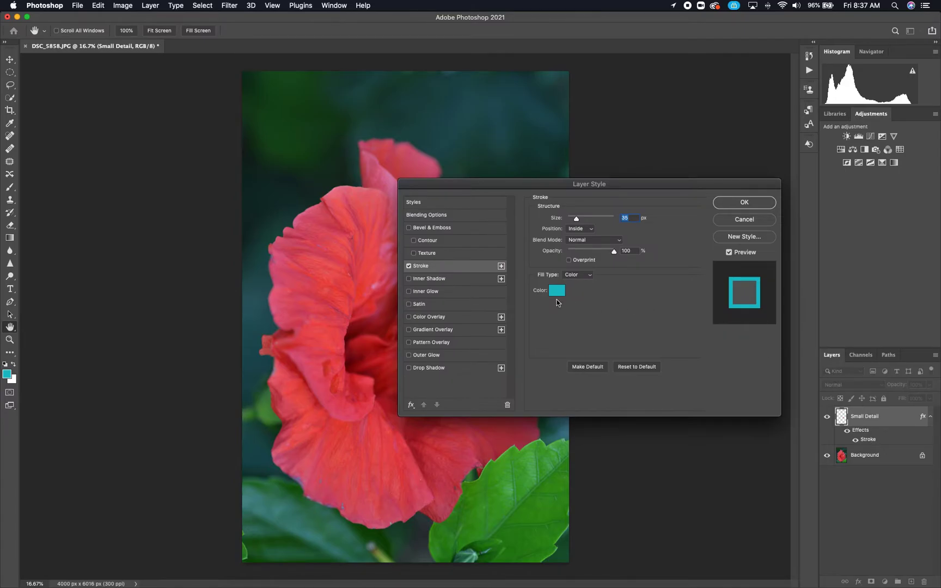
{"action": "left_click", "coordinate": [556, 291]}
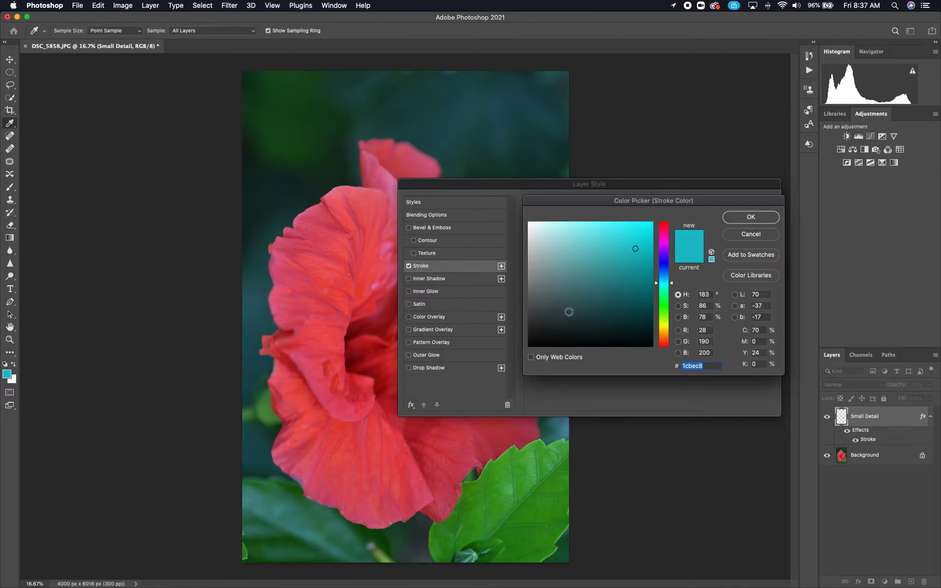
{"action": "left_click", "coordinate": [752, 218]}
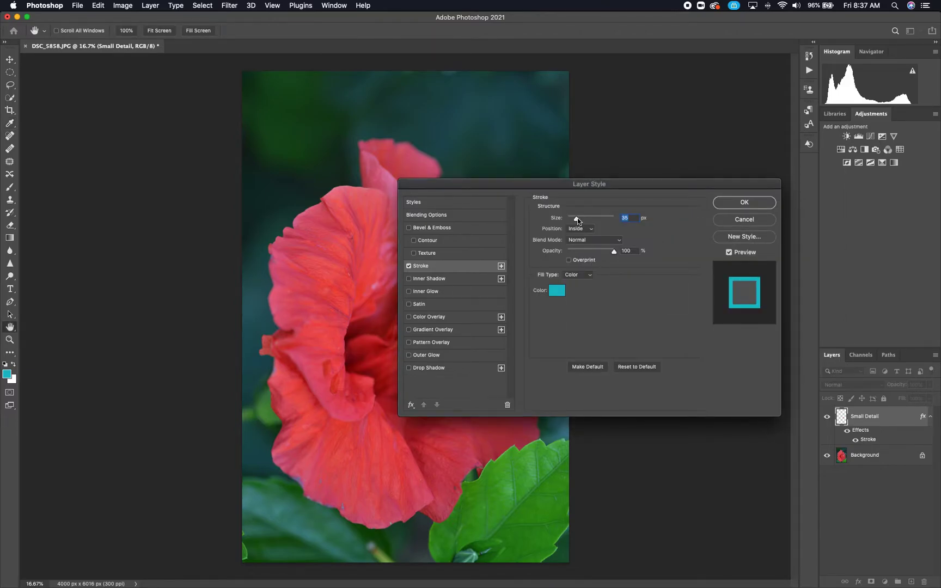
{"action": "mouse_move", "coordinate": [578, 220]}
{"action": "left_mouse_down"}
{"action": "mouse_move", "coordinate": [592, 218]}
{"action": "mouse_move", "coordinate": [572, 220]}
{"action": "left_mouse_up"}
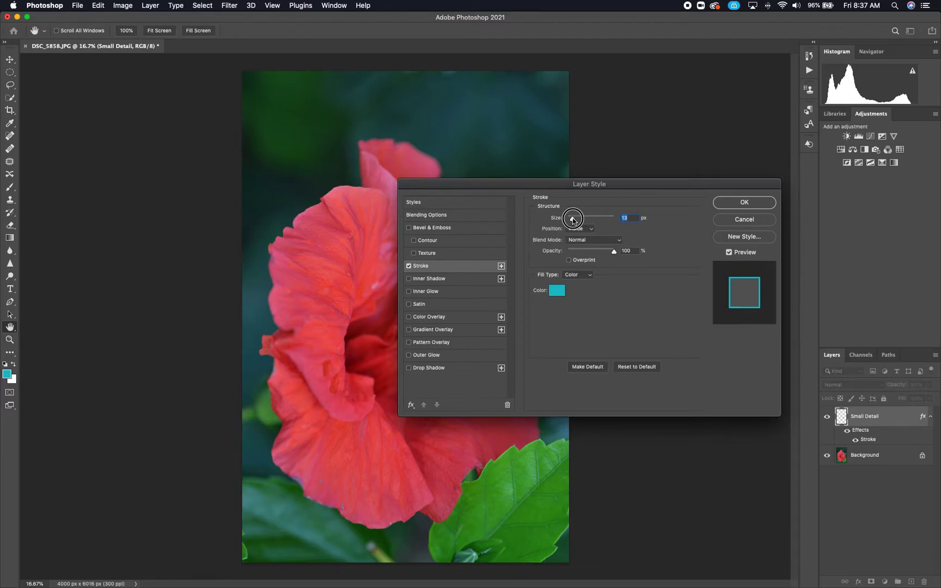
{"action": "left_click_drag", "start_coordinate": [572, 220], "coordinate": [572, 219]}
{"action": "mouse_move", "coordinate": [615, 253]}
{"action": "left_mouse_down"}
{"action": "mouse_move", "coordinate": [588, 253]}
{"action": "mouse_move", "coordinate": [616, 251]}
{"action": "left_mouse_up"}
{"action": "left_click", "coordinate": [722, 205]}
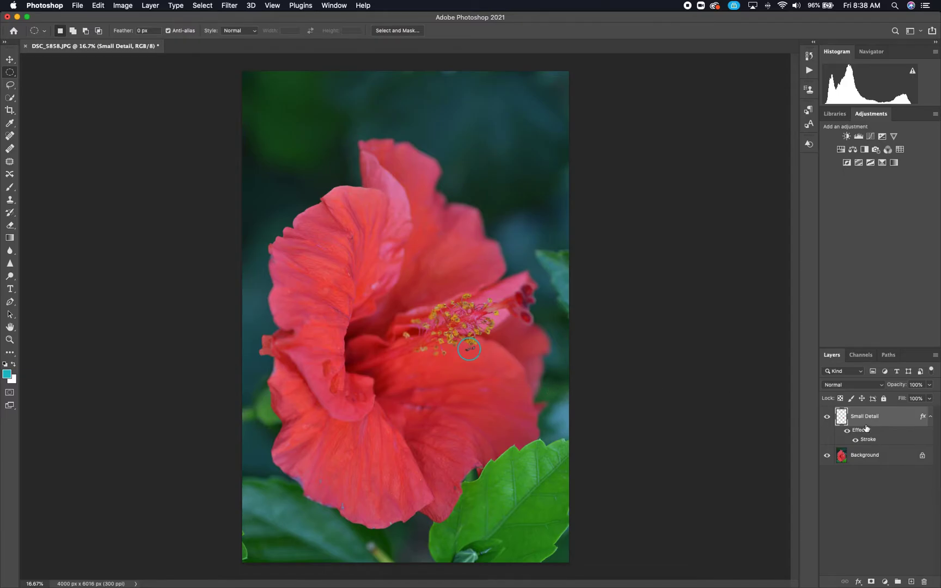
- Increase the Small Detail layer's stroke size to 18 px
{"action": "double_click", "coordinate": [875, 443]}
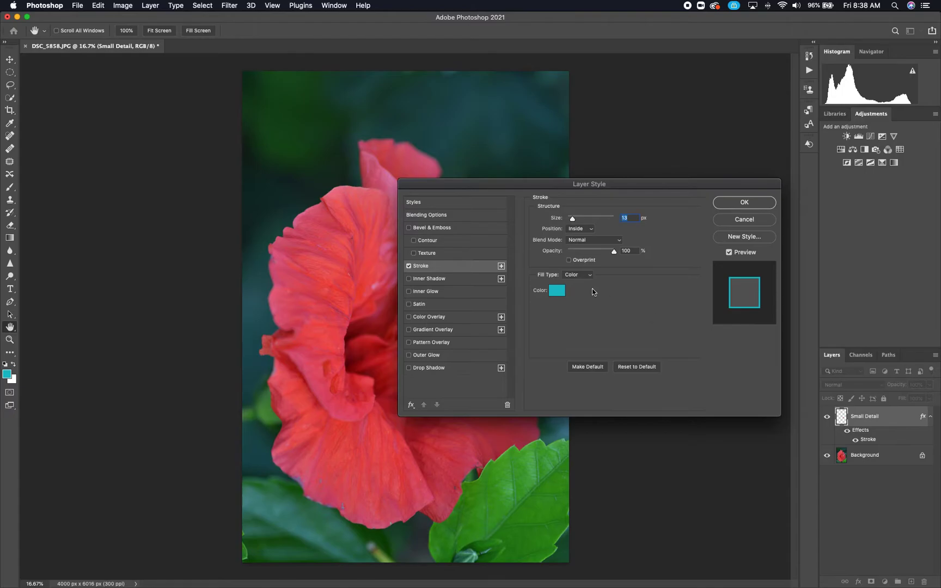
{"action": "left_click_drag", "start_coordinate": [573, 221], "coordinate": [573, 220]}
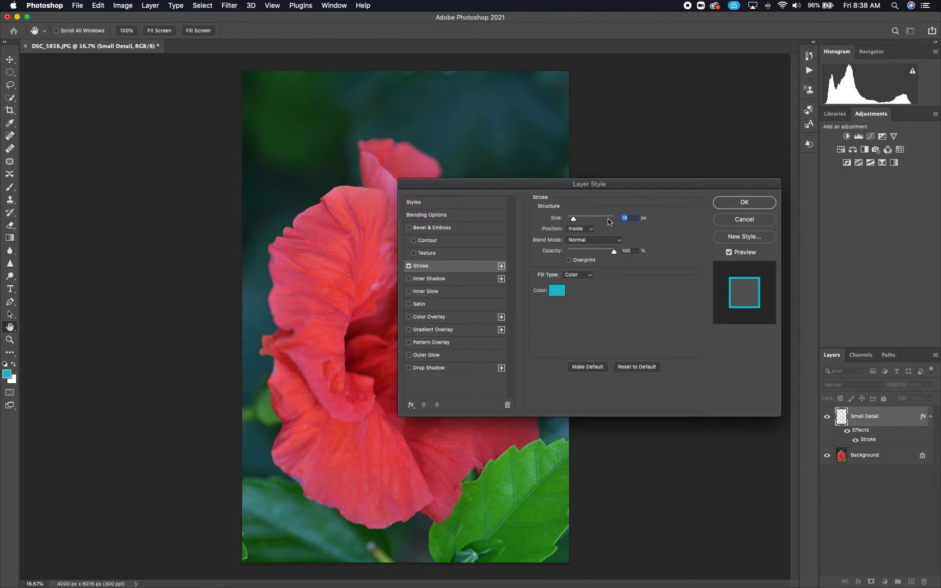
{"action": "left_click", "coordinate": [749, 203]}
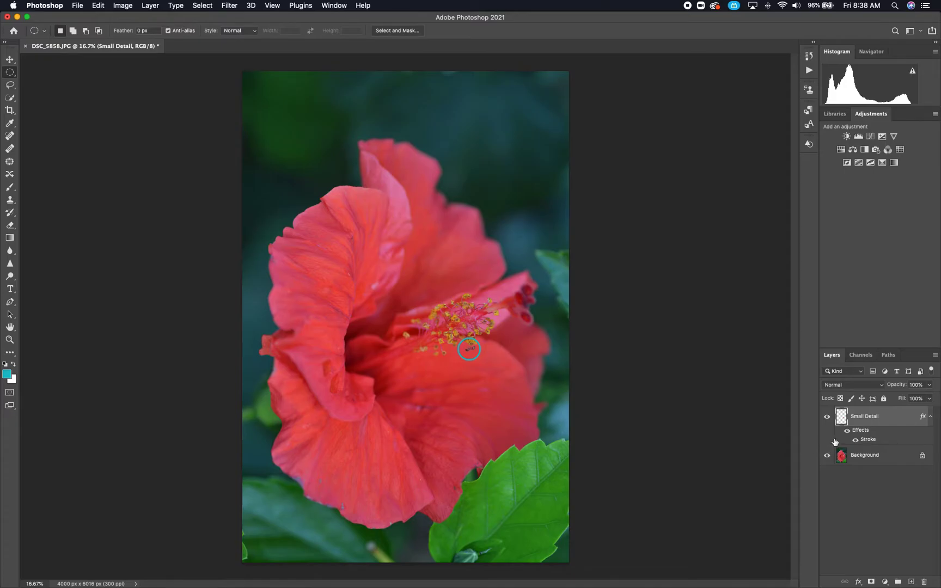
- Duplicate the Small Detail layer within the same document, naming the copy Large
{"action": "right_click", "coordinate": [886, 420]}
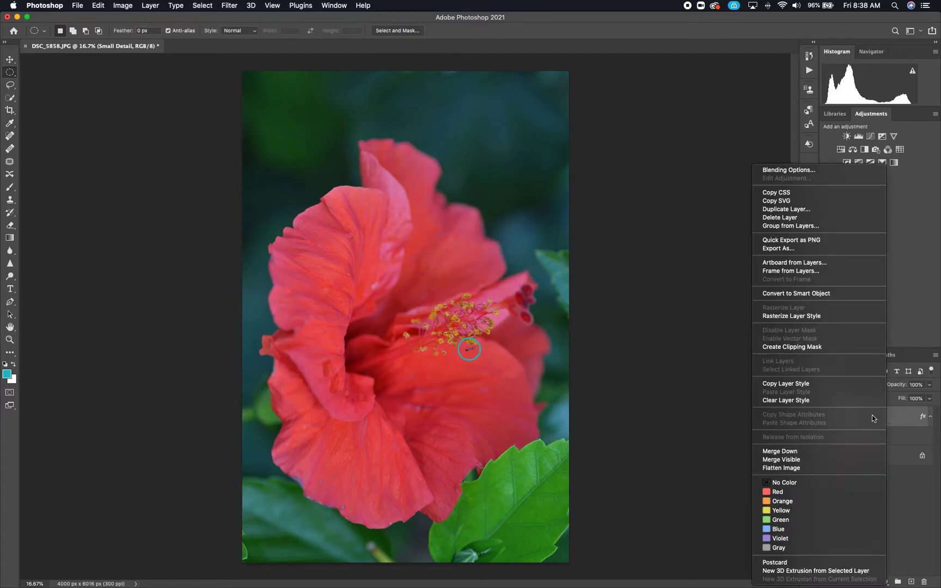
{"action": "left_click", "coordinate": [818, 208]}
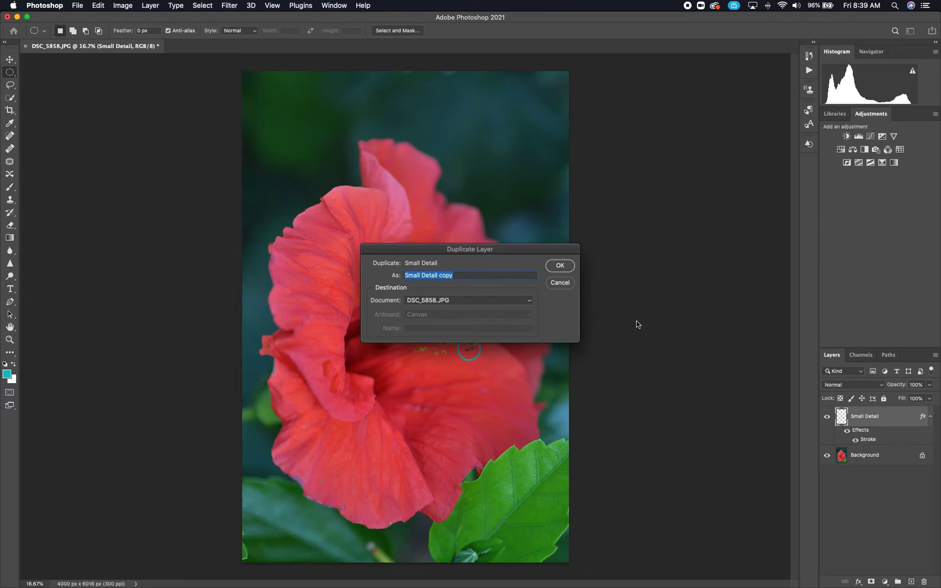
{"action": "type", "text": "Large Deta"}
{"action": "key", "text": "BackSpace"}
{"action": "key", "text": "BackSpace"}
{"action": "key", "text": "BackSpace"}
{"action": "key", "text": "BackSpace"}
{"action": "key", "text": "Return"}
{"action": "key", "text": "d"}
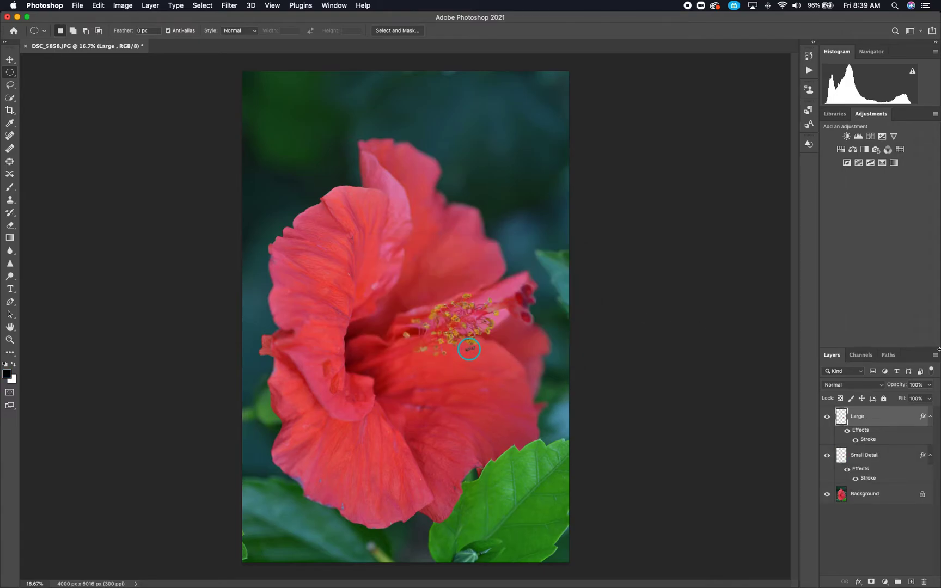
- Rename the duplicated circle's layer as Large Detail
{"action": "double_click", "coordinate": [859, 415]}
{"action": "key", "text": "Right"}
{"action": "type", "text": "Detail"}
{"action": "key", "text": "Return"}
- Move the Large Detail circle over the flower's lower-left petals and scale it up to about 588%, plus a further 111%
{"action": "key", "text": "v"}
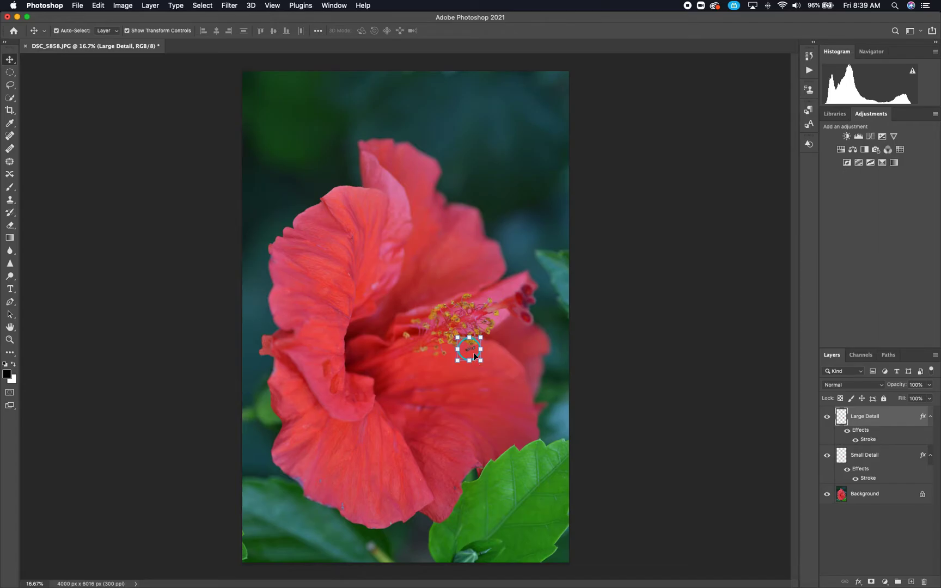
{"action": "left_click_drag", "start_coordinate": [475, 355], "coordinate": [354, 481]}
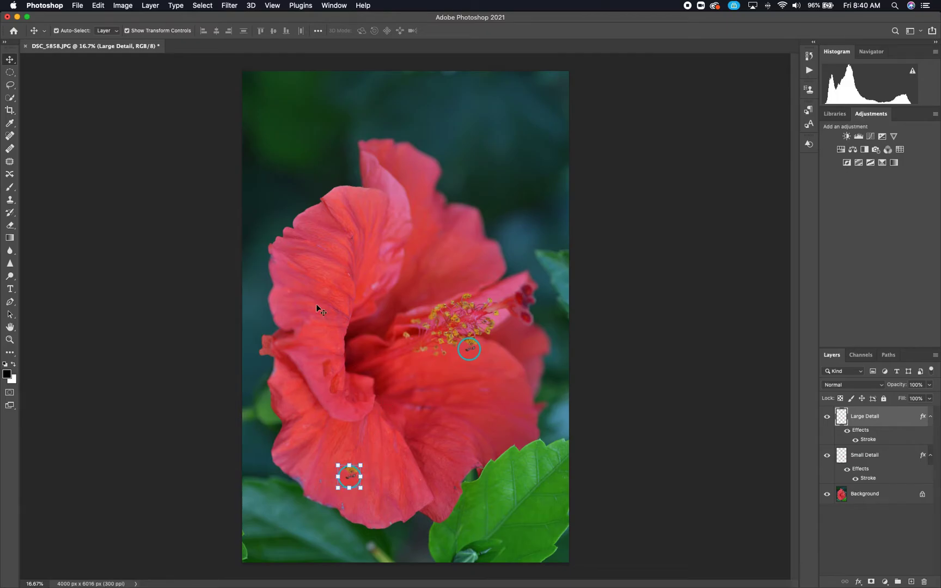
{"action": "left_click", "coordinate": [99, 6]}
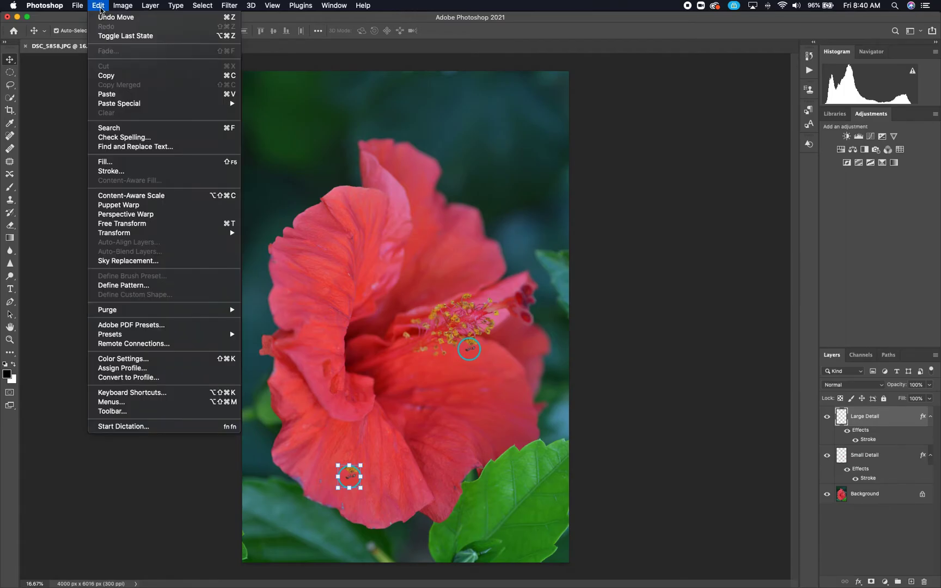
{"action": "mouse_move", "coordinate": [165, 235]}
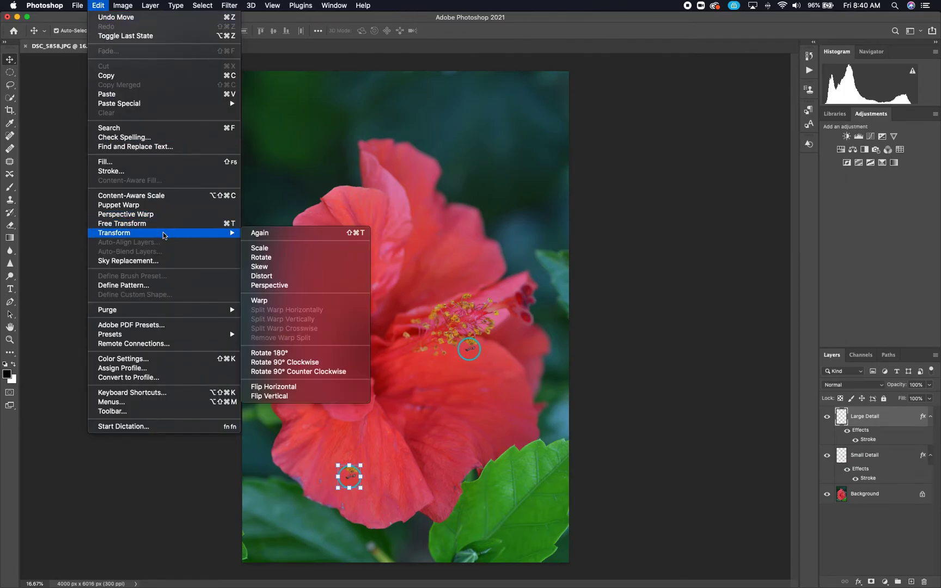
{"action": "left_click", "coordinate": [271, 248]}
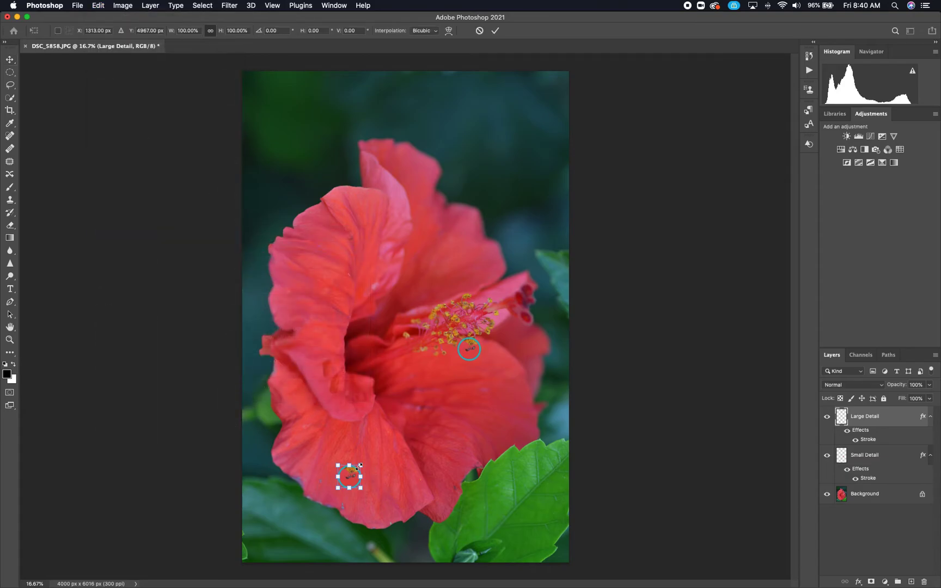
{"action": "left_click_drag", "start_coordinate": [361, 465], "coordinate": [481, 379]}
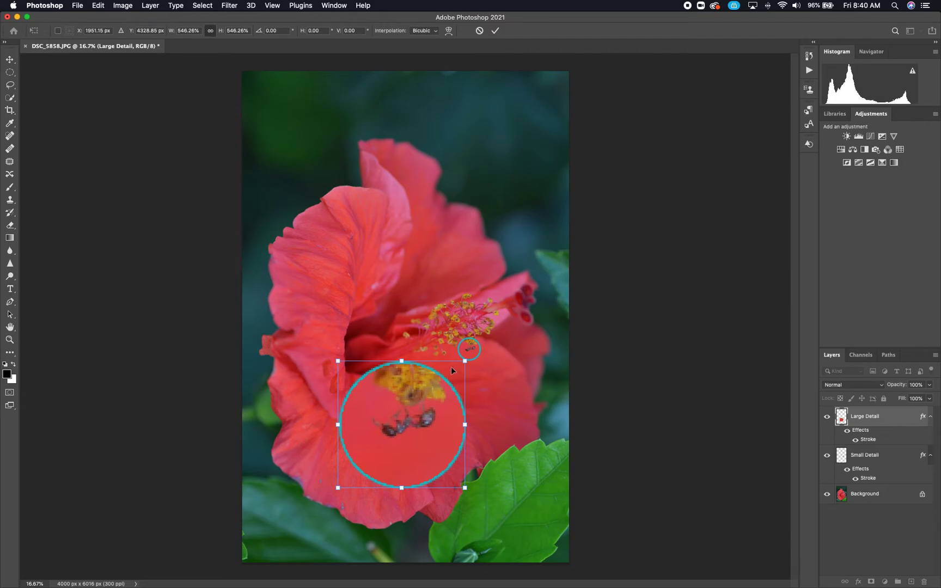
{"action": "left_click_drag", "start_coordinate": [452, 369], "coordinate": [440, 394]}
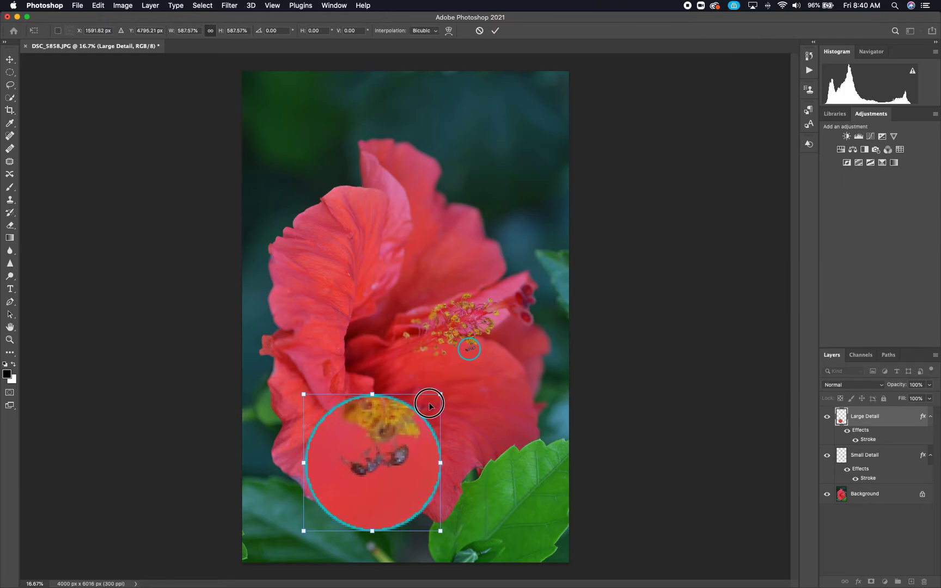
{"action": "key", "text": "Return"}
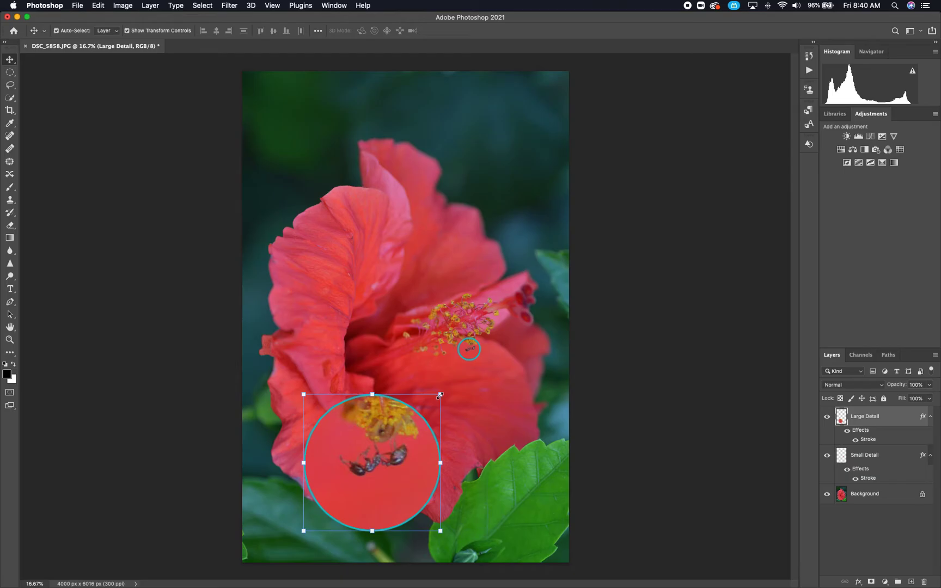
{"action": "mouse_move", "coordinate": [439, 395]}
{"action": "left_mouse_down"}
{"action": "mouse_move", "coordinate": [458, 379]}
{"action": "mouse_move", "coordinate": [432, 401]}
{"action": "left_mouse_up"}
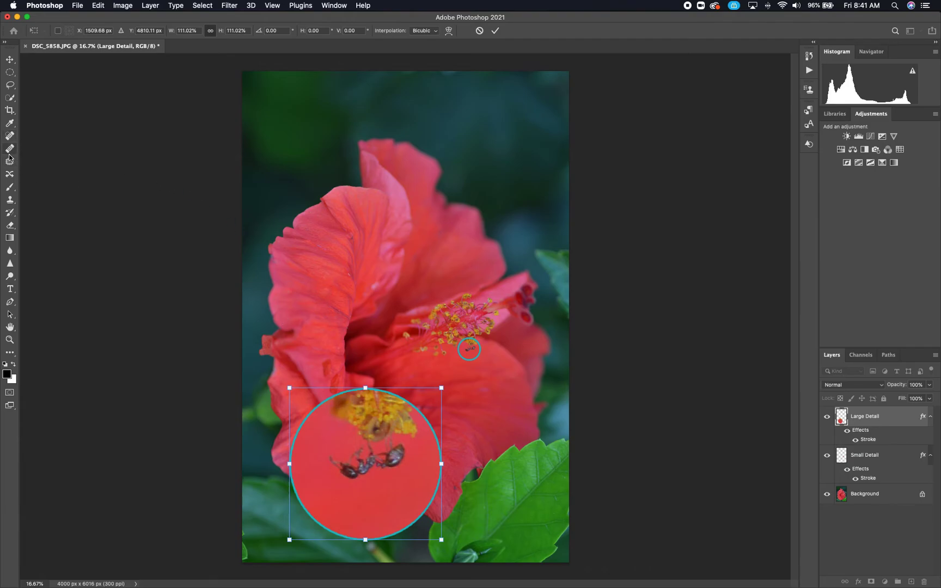
- Sample the teal outline color and draw two straight 12 px Brush lines connecting the small circle's edges to the large circle
{"action": "left_click", "coordinate": [9, 189]}
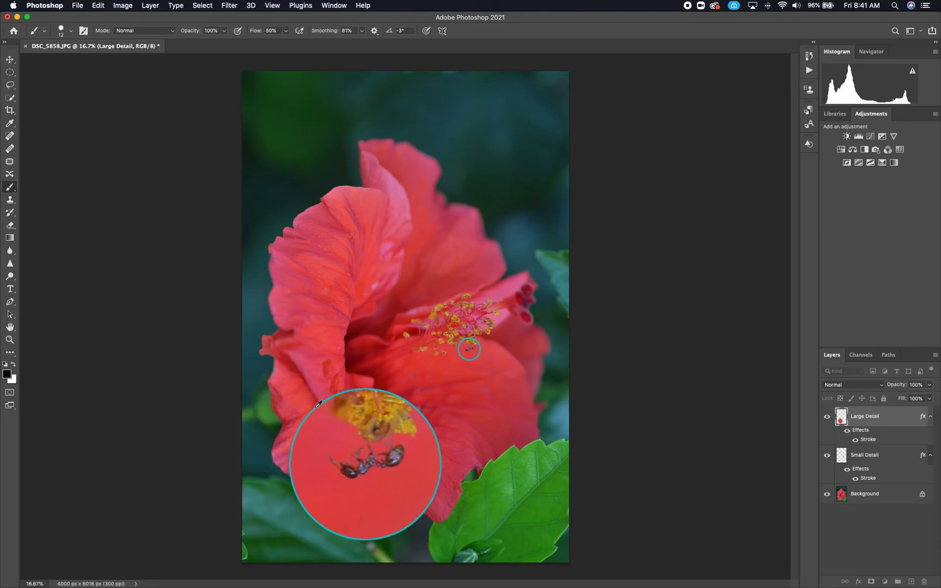
{"action": "left_click", "coordinate": [316, 407], "text": "alt"}
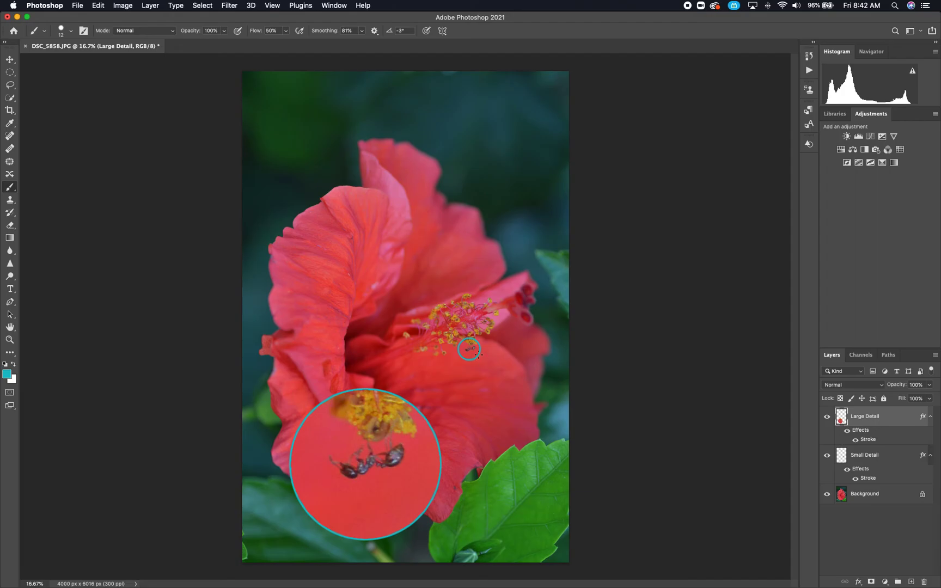
{"action": "left_click", "coordinate": [436, 490], "text": "shift"}
{"action": "left_click", "coordinate": [334, 394], "text": "shift"}
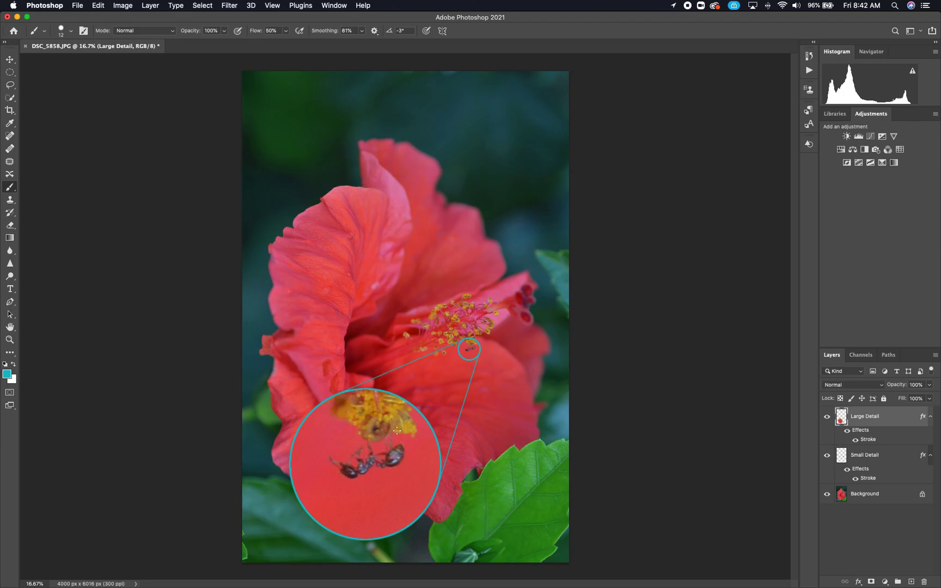